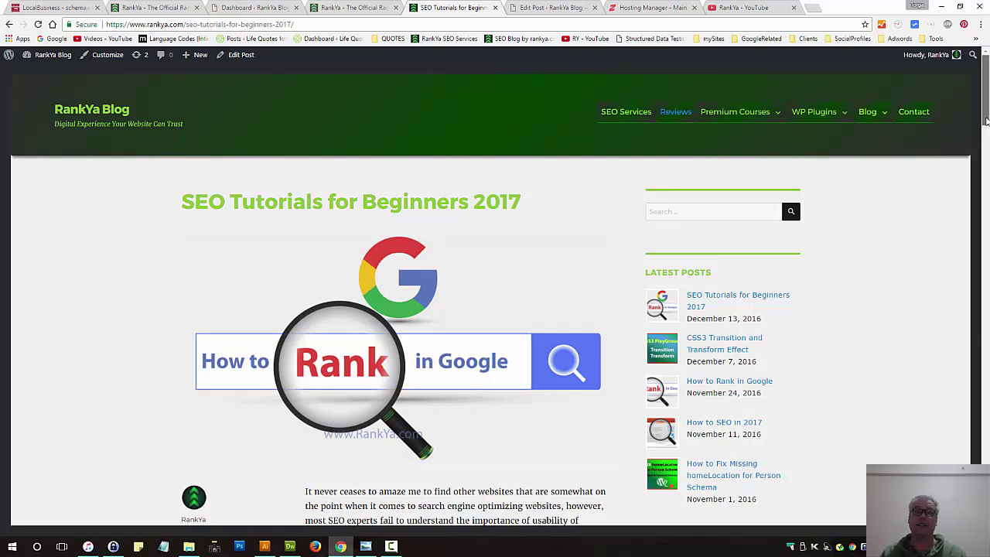
- Examine the Description line in the footer of the "SEO Tutorials for Beginners 2017" post
{"action": "left_click_drag", "start_coordinate": [985, 122], "coordinate": [986, 460]}
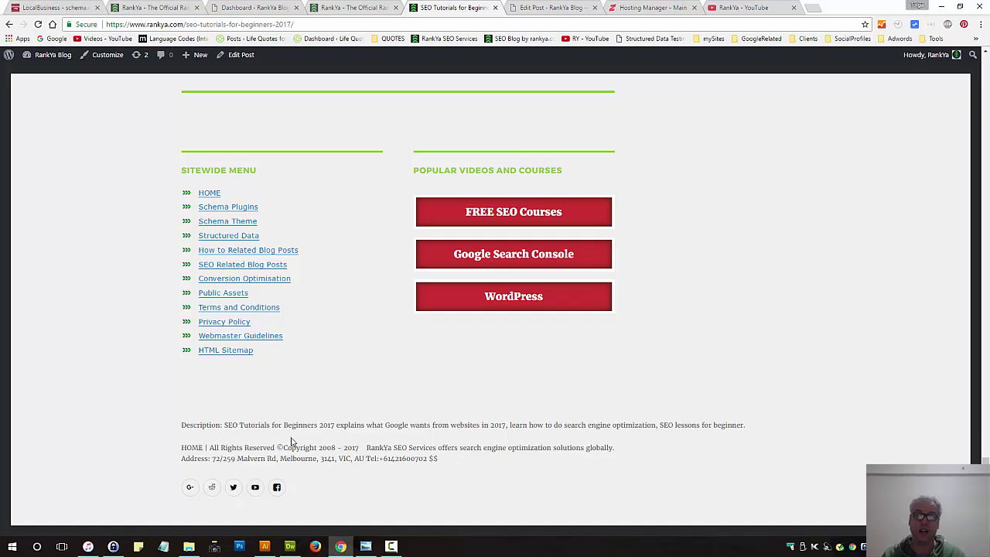
{"action": "double_click", "coordinate": [195, 425]}
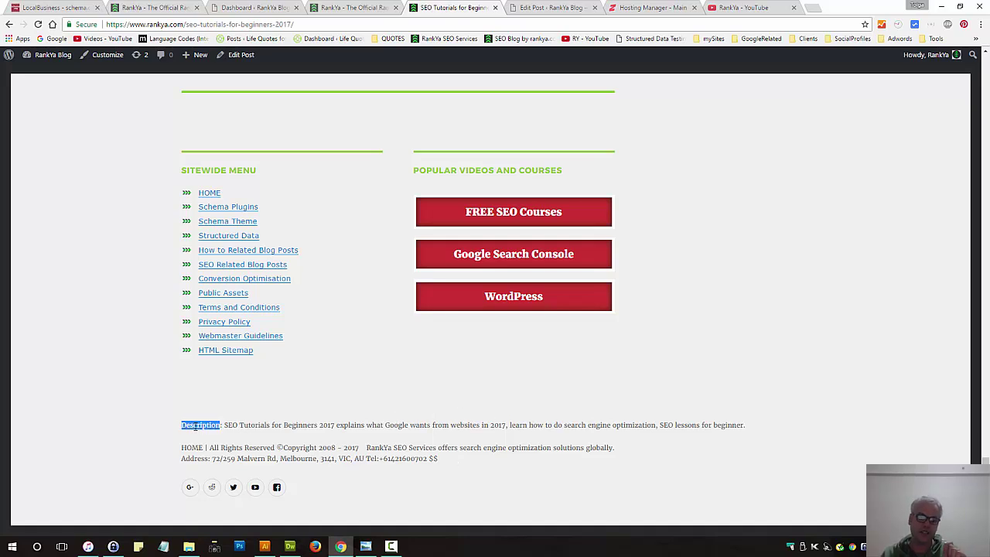
{"action": "left_click", "coordinate": [247, 427]}
{"action": "left_click_drag", "start_coordinate": [224, 426], "coordinate": [763, 426]}
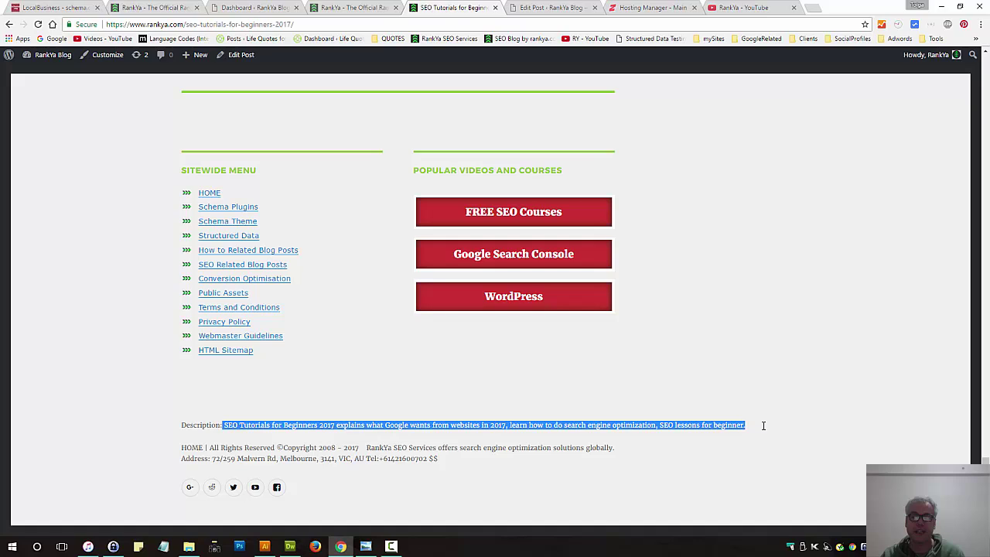
{"action": "left_click", "coordinate": [232, 427]}
{"action": "left_click_drag", "start_coordinate": [343, 428], "coordinate": [784, 429]}
{"action": "left_click", "coordinate": [810, 421]}
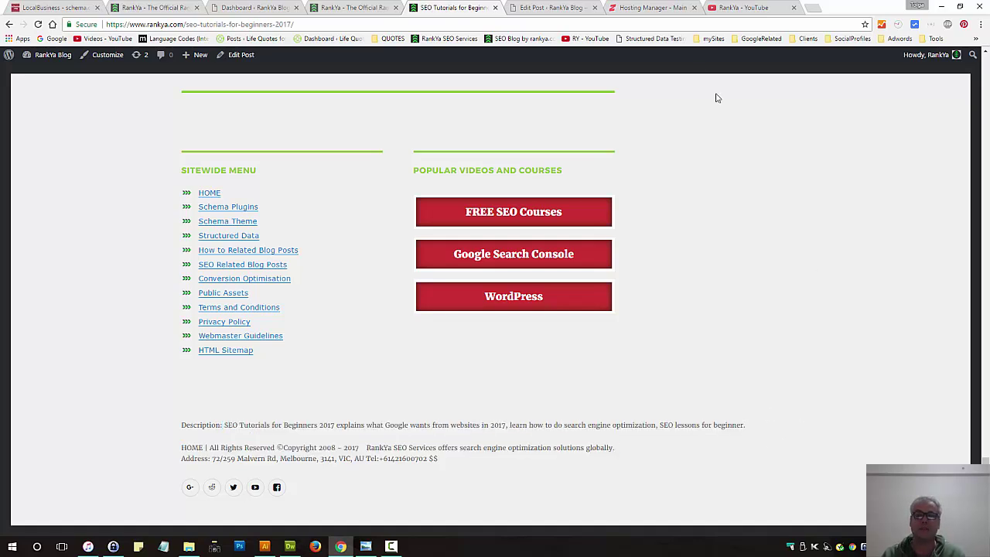
- Compare the post's Yoast SEO meta description with the Description line in the published page's footer
{"action": "left_click", "coordinate": [734, 9]}
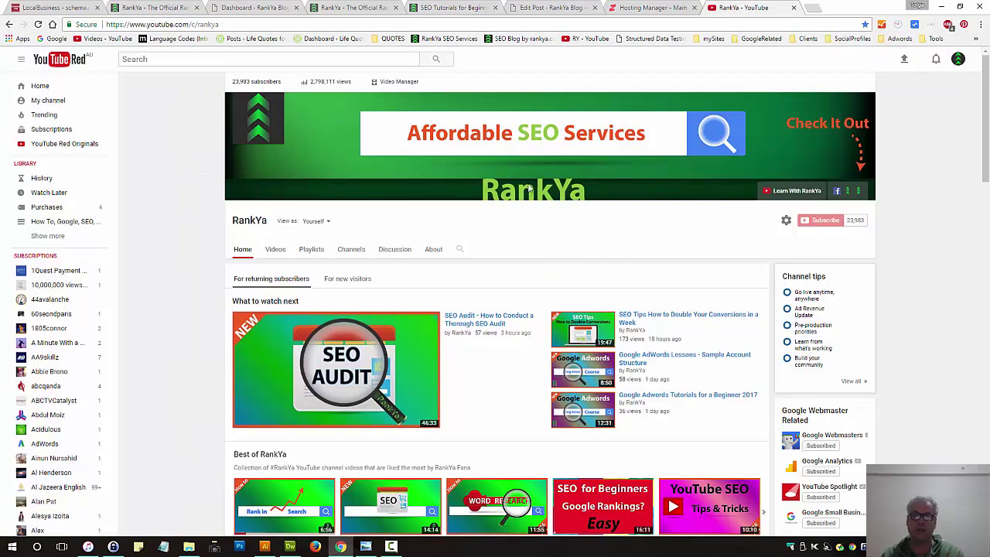
{"action": "left_click", "coordinate": [540, 7]}
{"action": "left_click_drag", "start_coordinate": [374, 424], "coordinate": [113, 408]}
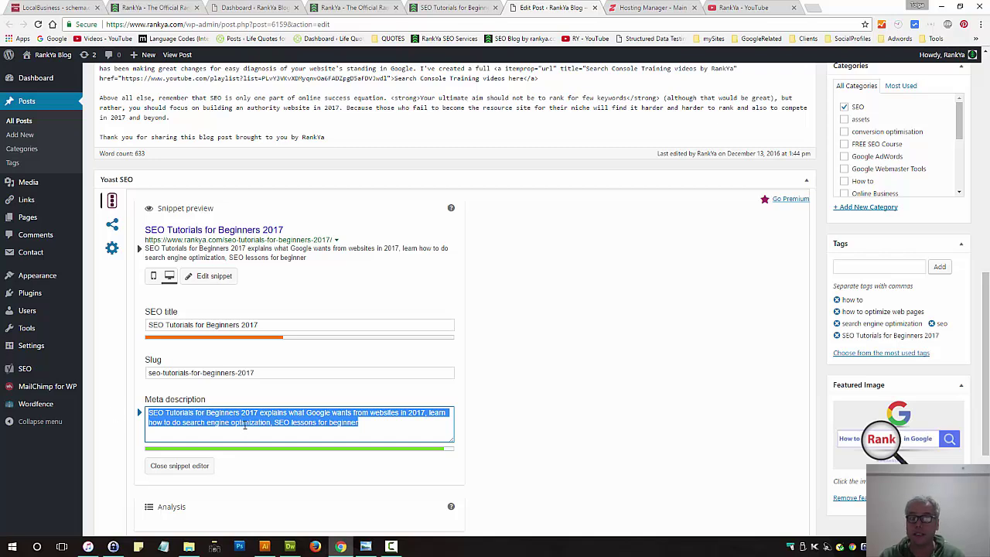
{"action": "left_click", "coordinate": [539, 408]}
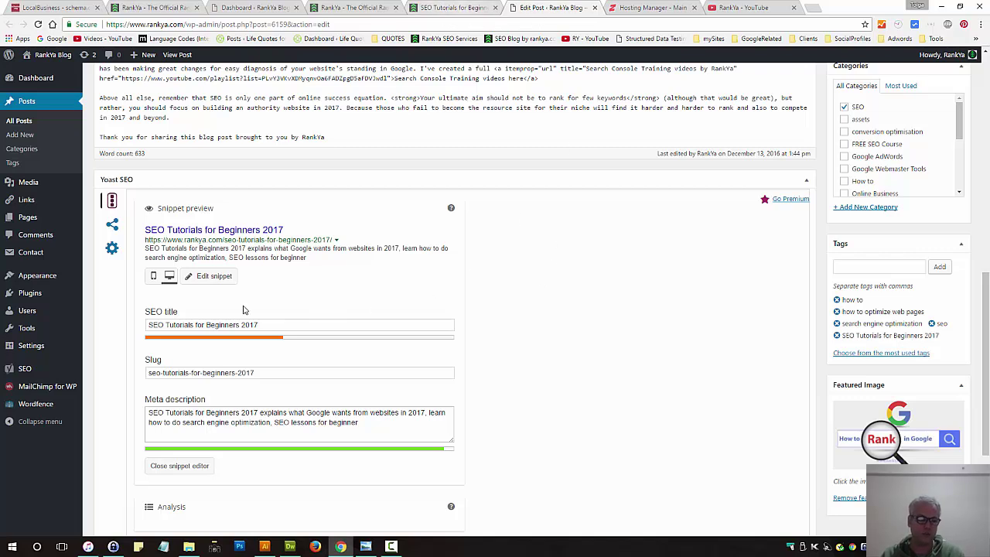
{"action": "left_click_drag", "start_coordinate": [360, 423], "coordinate": [422, 367]}
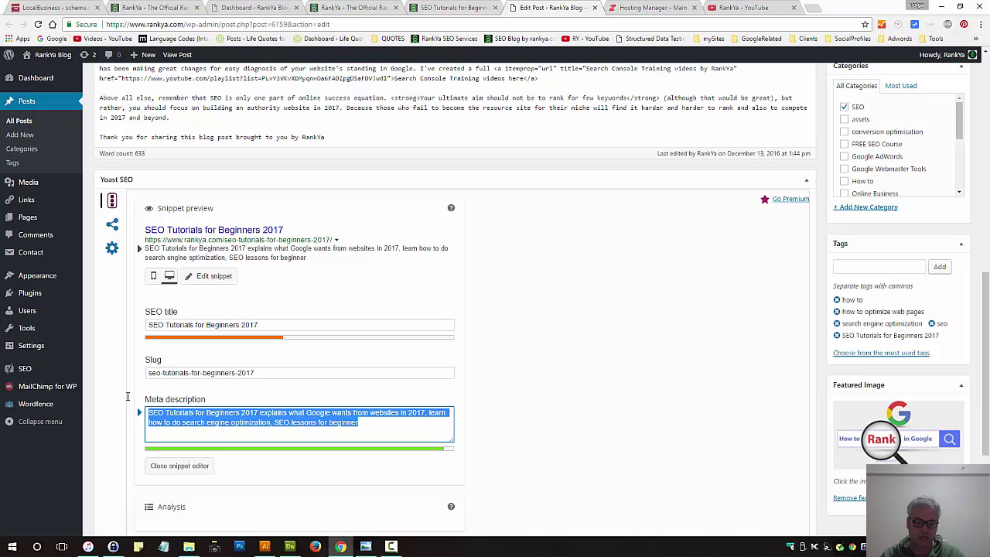
{"action": "left_click", "coordinate": [464, 7]}
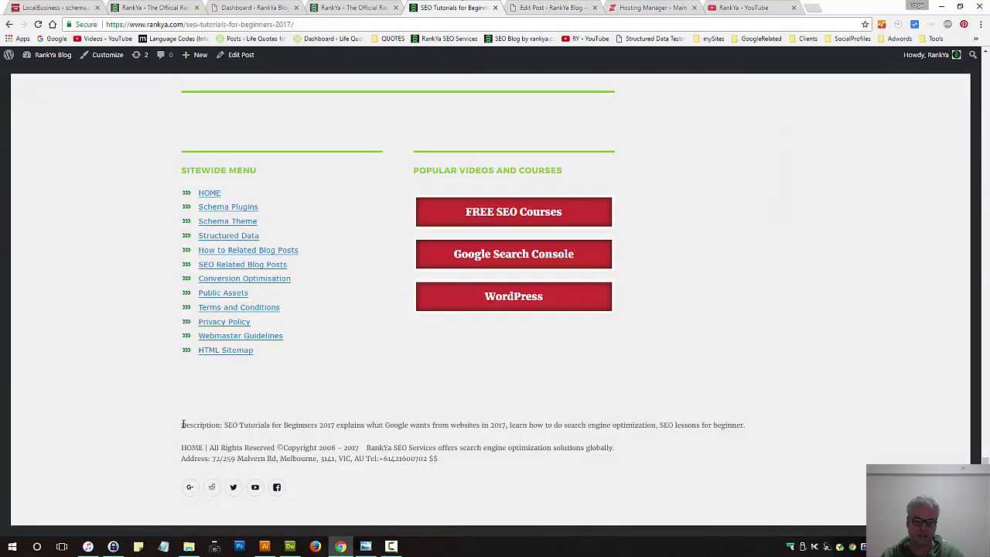
{"action": "triple_click", "coordinate": [744, 427]}
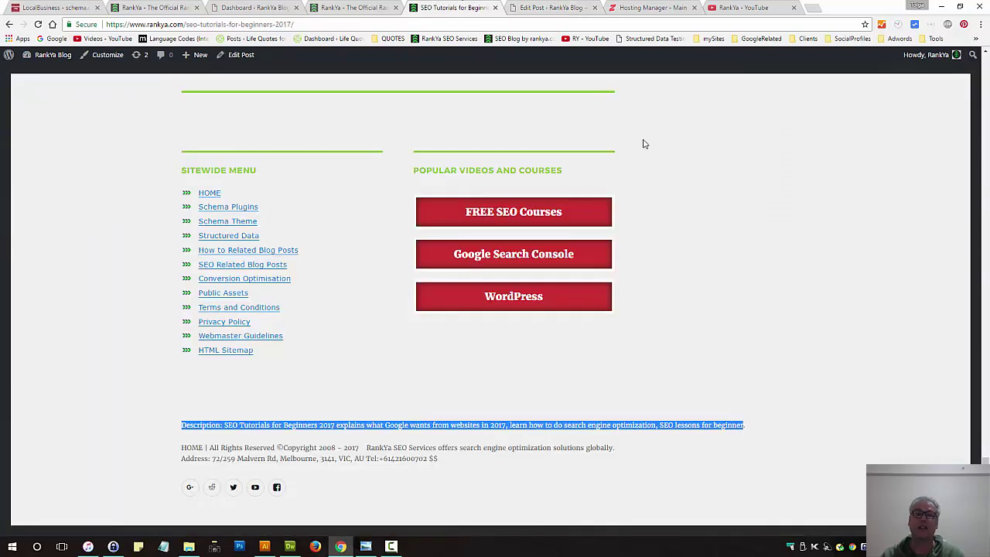
- Open the Theme Footer file (footer.php) of the parent RankYa Theme in the WordPress theme editor
{"action": "left_click", "coordinate": [249, 6]}
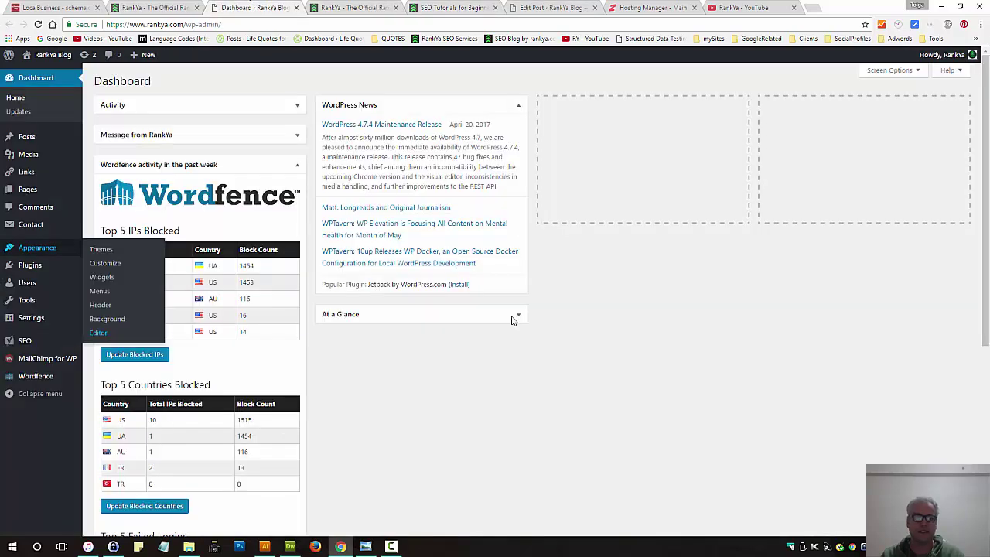
{"action": "middle_click", "coordinate": [97, 333]}
{"action": "left_click", "coordinate": [350, 7]}
{"action": "left_click", "coordinate": [906, 103]}
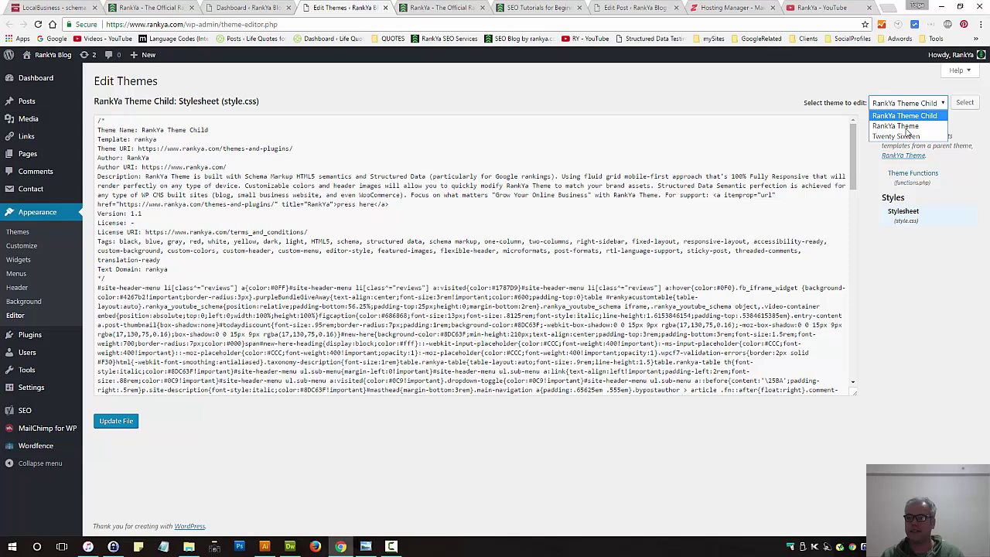
{"action": "left_click", "coordinate": [903, 126]}
{"action": "left_click", "coordinate": [964, 102]}
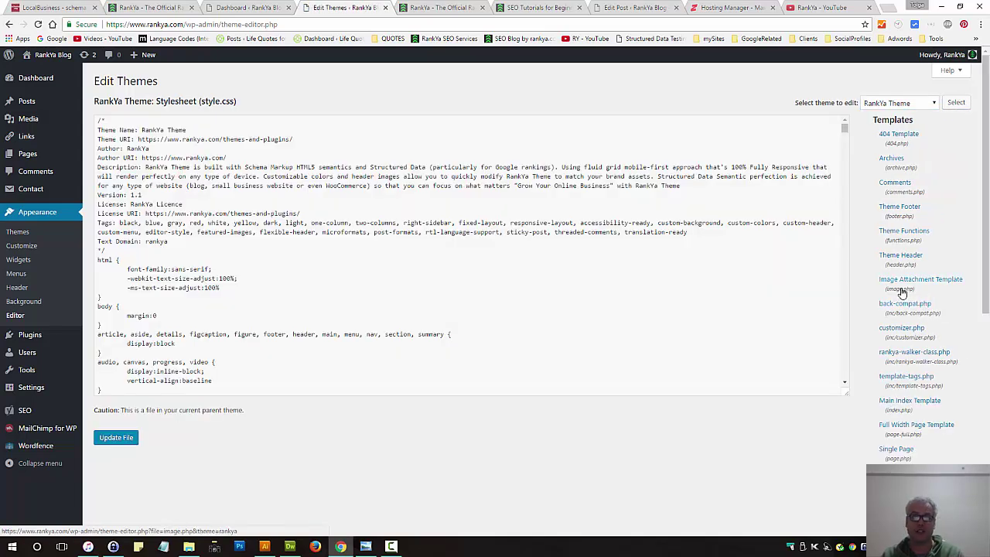
{"action": "left_click", "coordinate": [901, 216]}
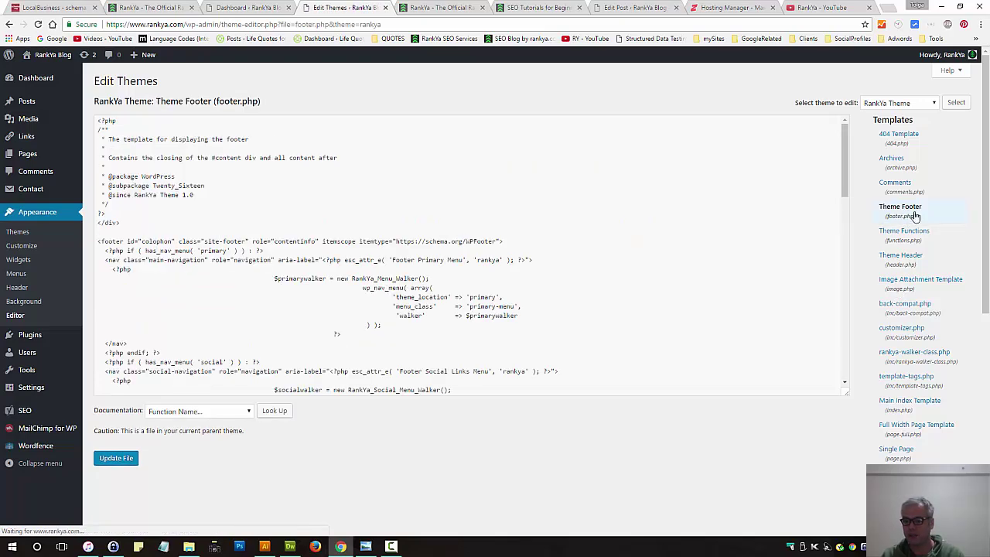
- Copy the entire footer.php code into a text editor document as a backup
{"action": "key", "text": "ctrl+a"}
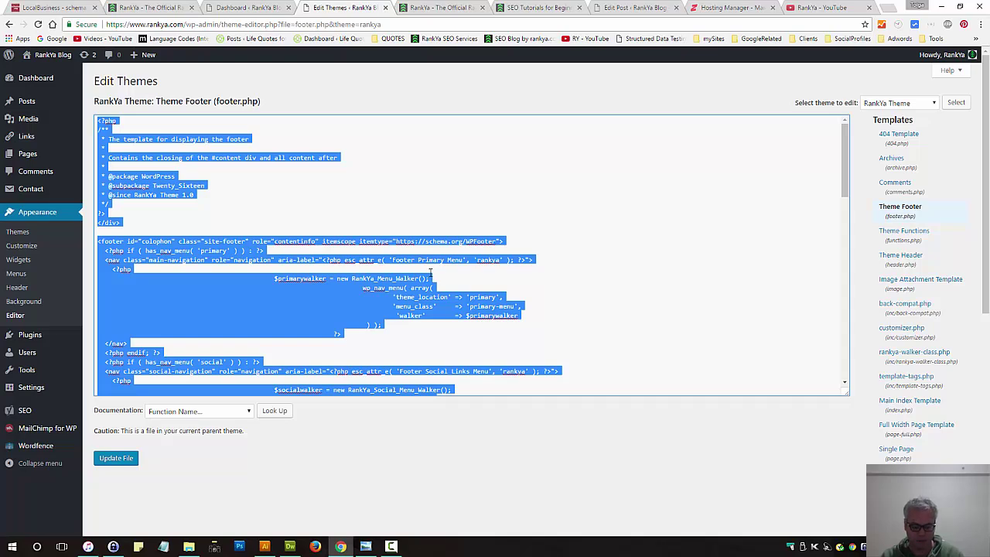
{"action": "left_click", "coordinate": [163, 546]}
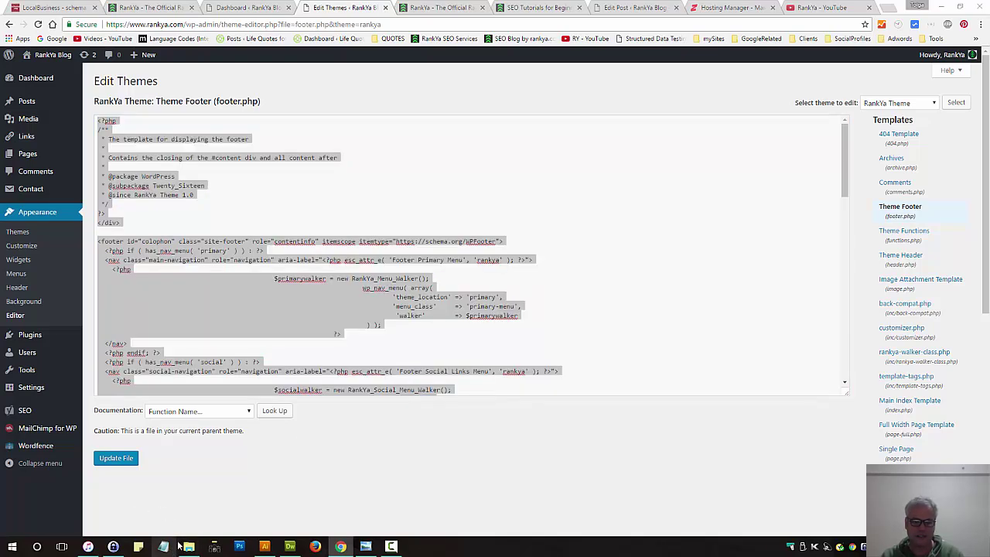
{"action": "key", "text": "ctrl+v"}
{"action": "left_click", "coordinate": [595, 451]}
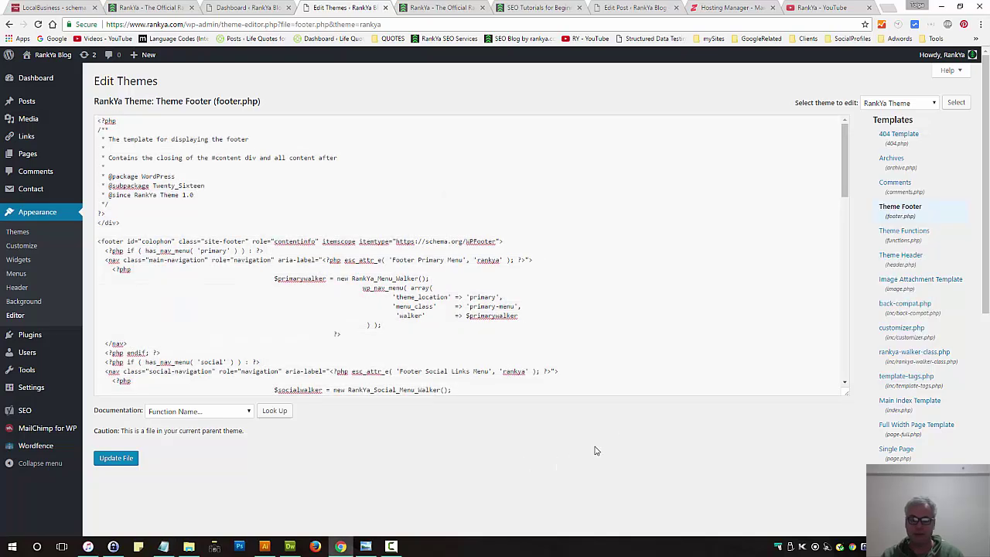
- Open the hosting File Manager at the document root for rankya.com and make that its default directory
{"action": "left_click", "coordinate": [740, 6]}
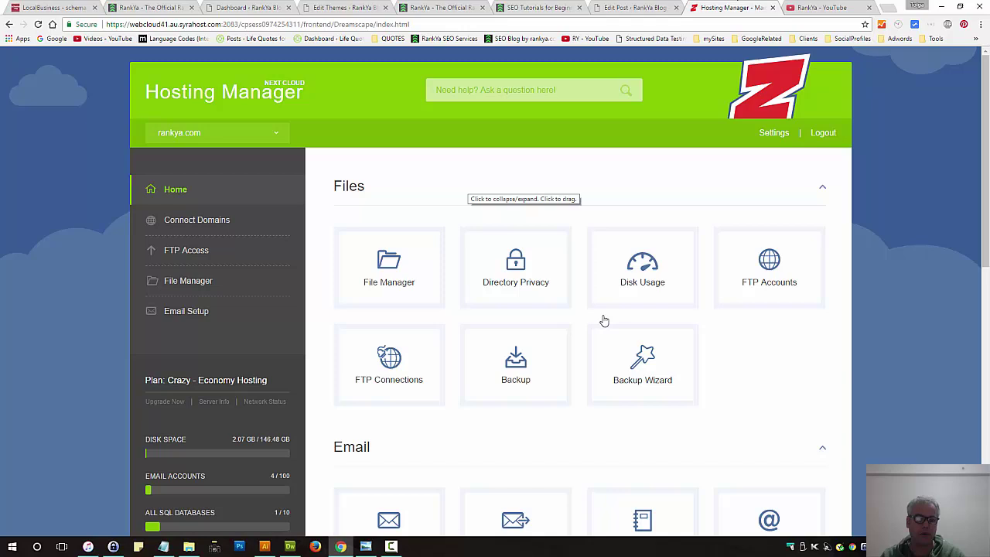
{"action": "left_click", "coordinate": [402, 279]}
{"action": "left_click", "coordinate": [334, 292]}
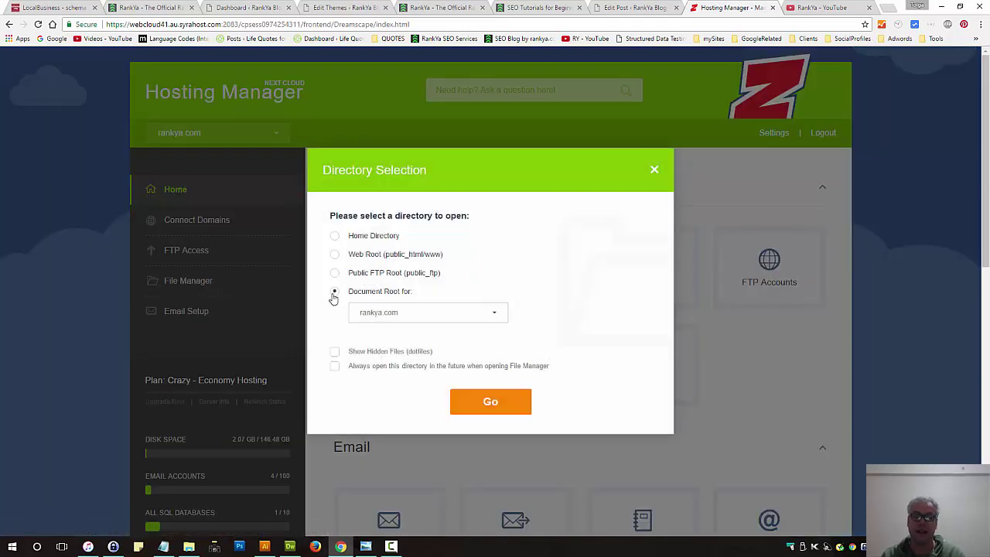
{"action": "left_click", "coordinate": [336, 367]}
{"action": "left_click", "coordinate": [488, 403]}
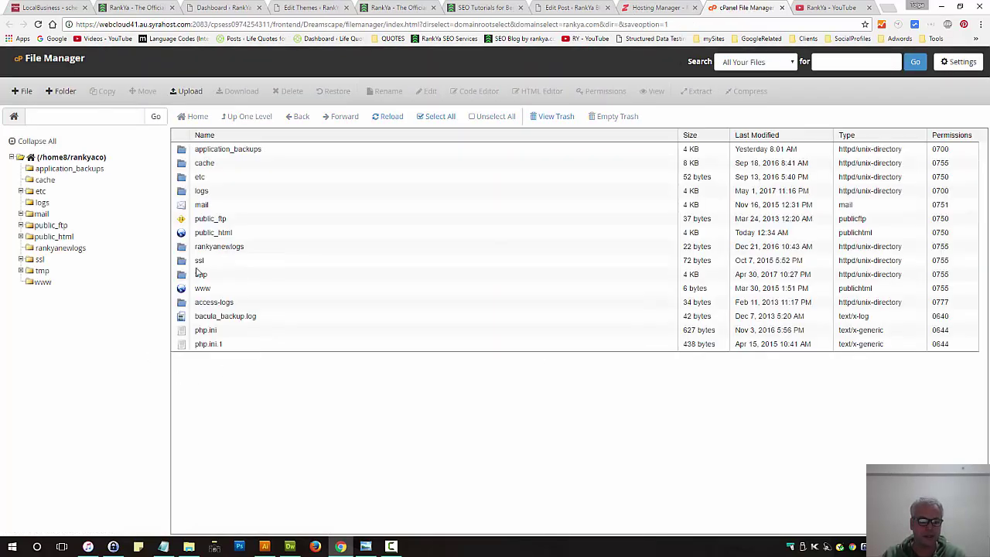
- Download footer.php from the RankYa theme folder inside public_html/wp-content/themes
{"action": "double_click", "coordinate": [192, 233]}
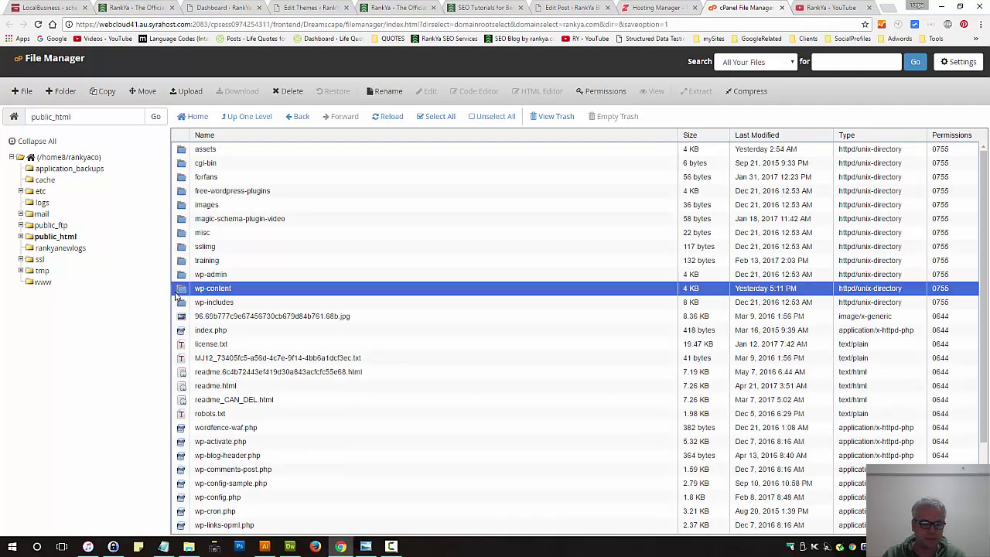
{"action": "double_click", "coordinate": [178, 290]}
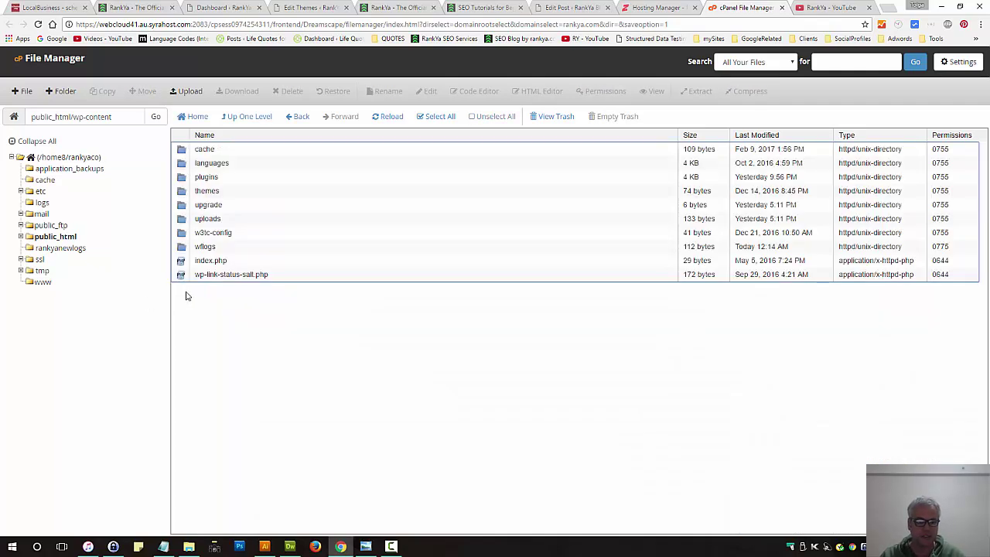
{"action": "double_click", "coordinate": [178, 194]}
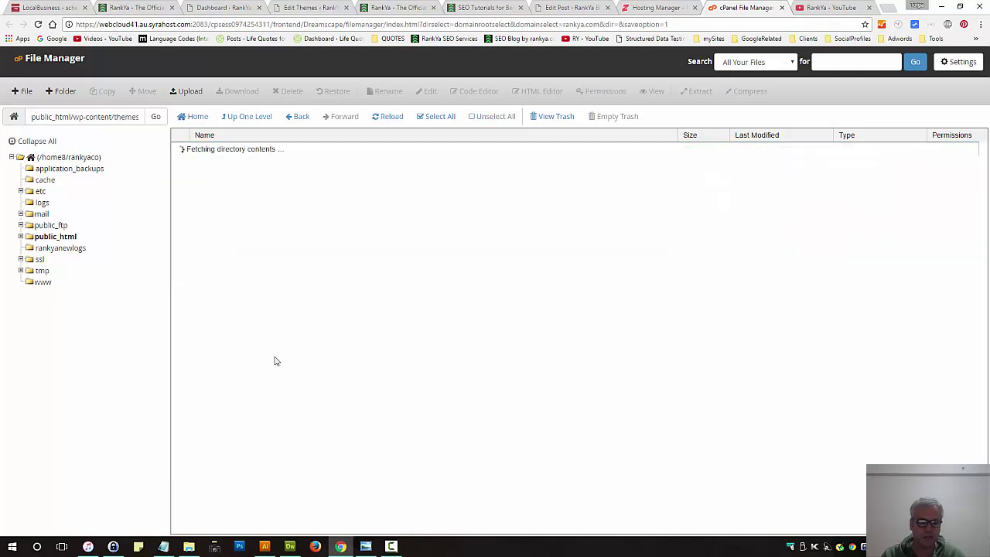
{"action": "double_click", "coordinate": [180, 151]}
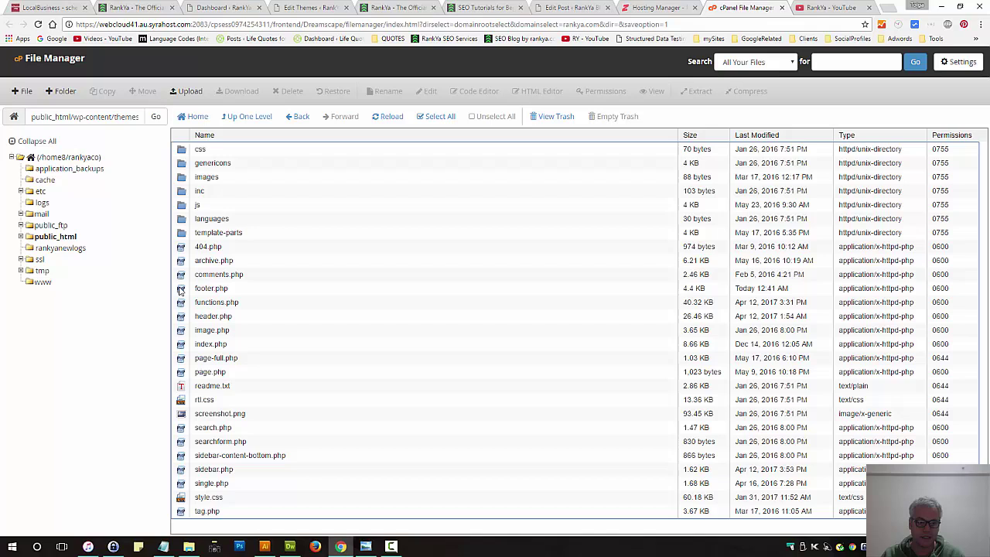
{"action": "left_click", "coordinate": [185, 291]}
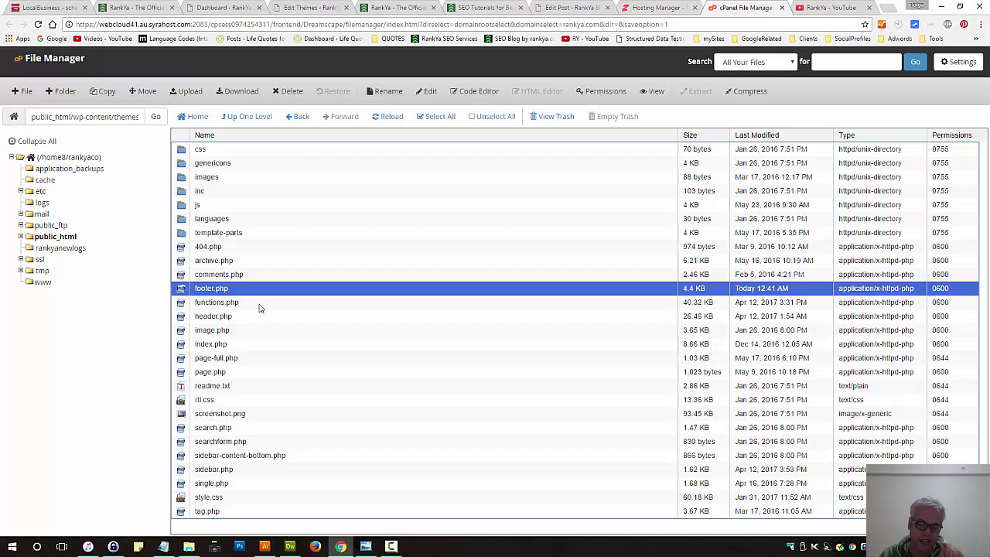
{"action": "right_click", "coordinate": [183, 291]}
{"action": "left_click", "coordinate": [202, 299]}
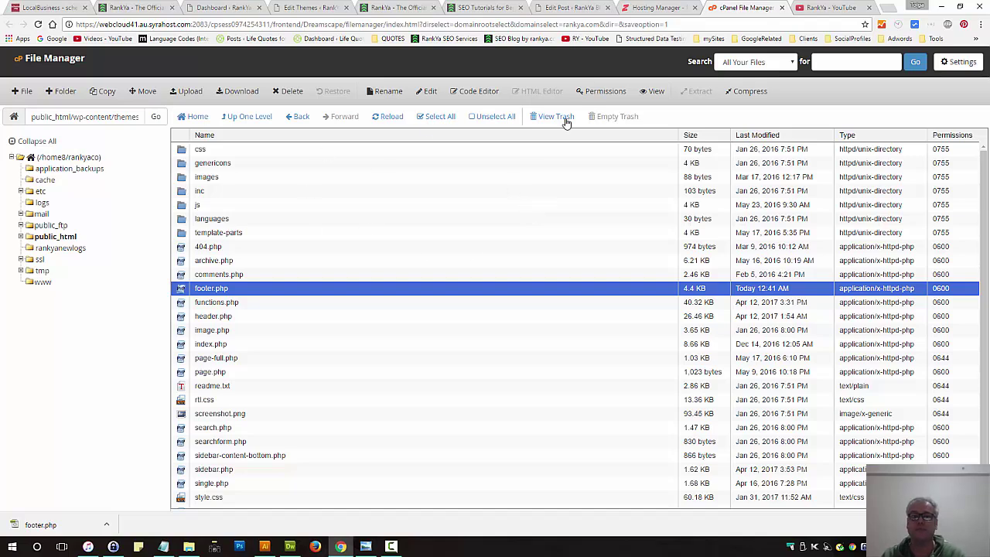
- Locate the site-info div in the theme editor's footer.php and highlight the is_single() block that echoes _yoast_wpseo_metadesc
{"action": "left_click", "coordinate": [306, 11]}
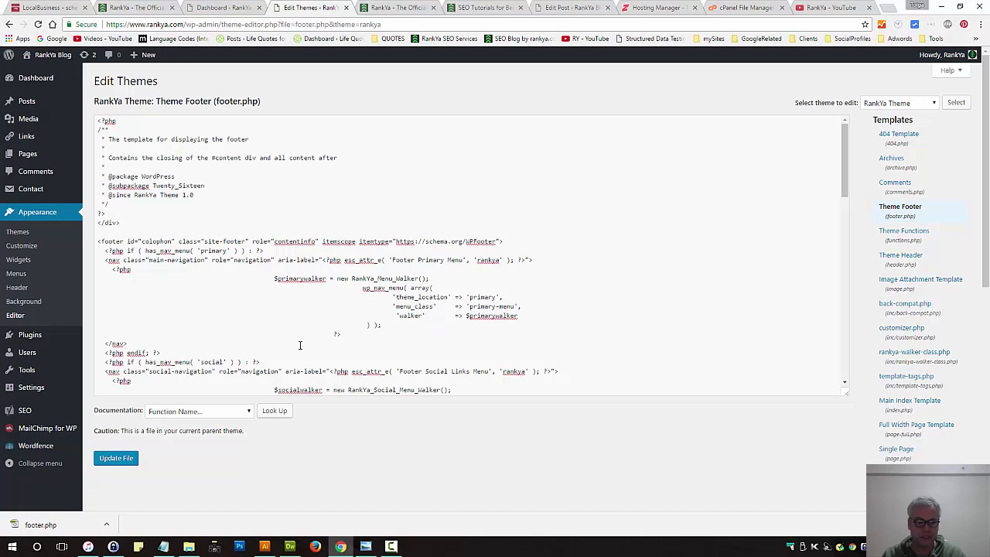
{"action": "scroll", "coordinate": [300, 345], "scroll_direction": "down", "scroll_amount": 3}
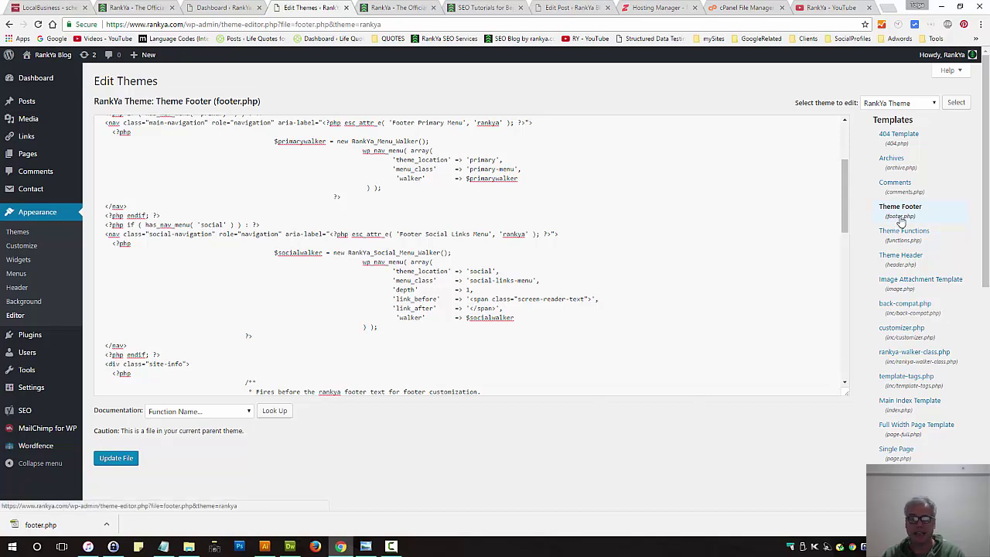
{"action": "left_click_drag", "start_coordinate": [215, 363], "coordinate": [105, 364]}
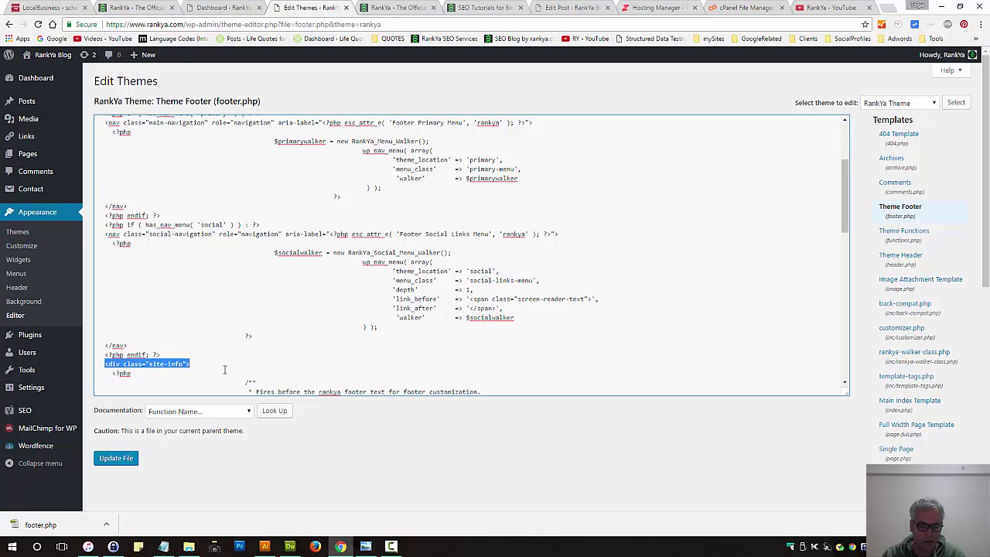
{"action": "left_click", "coordinate": [497, 9]}
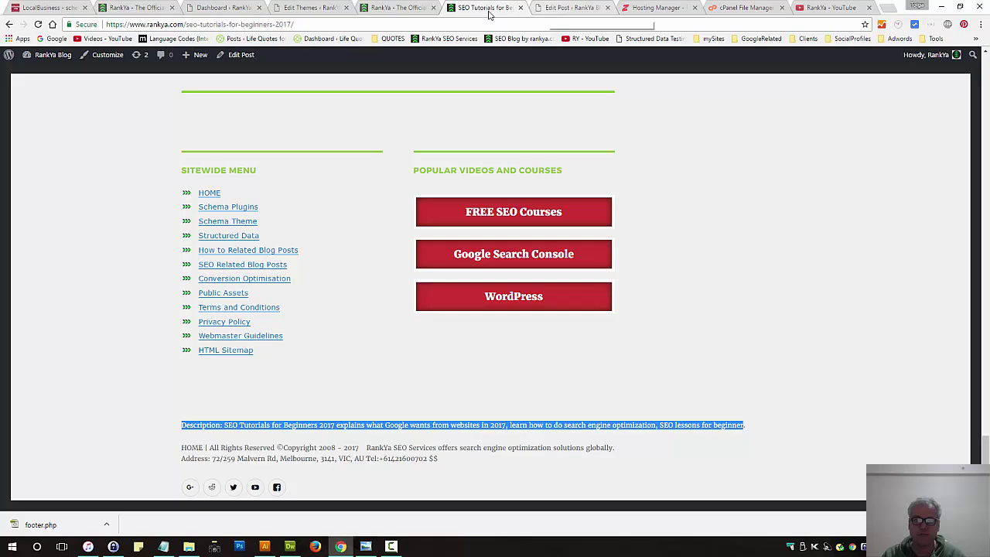
{"action": "left_click", "coordinate": [309, 9]}
{"action": "left_click", "coordinate": [275, 308]}
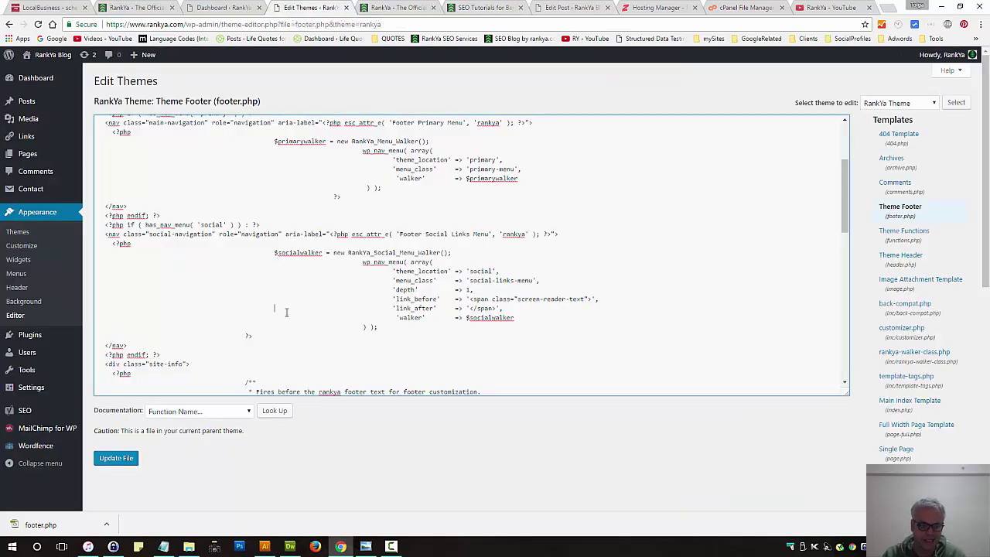
{"action": "scroll", "coordinate": [282, 318], "scroll_direction": "down", "scroll_amount": 3}
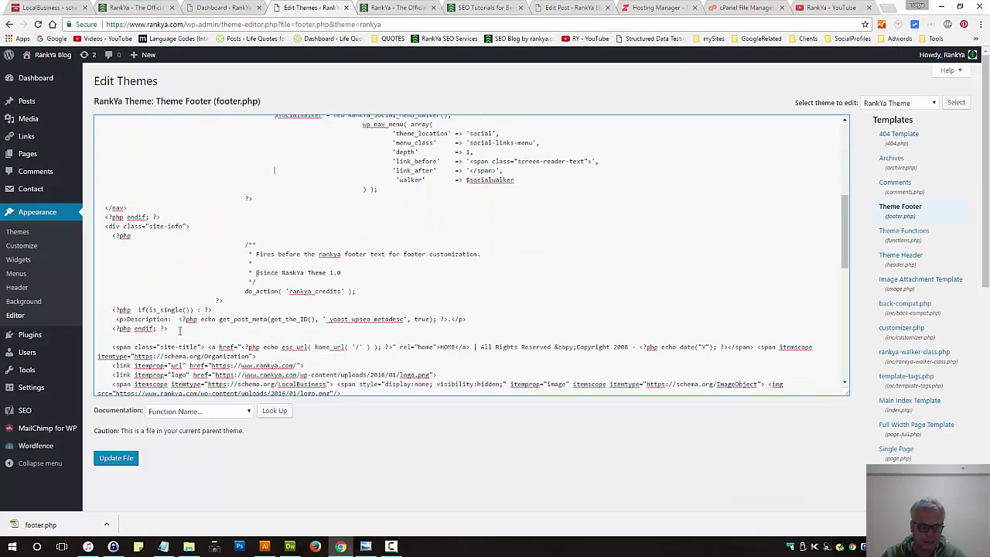
{"action": "left_click_drag", "start_coordinate": [170, 329], "coordinate": [111, 310]}
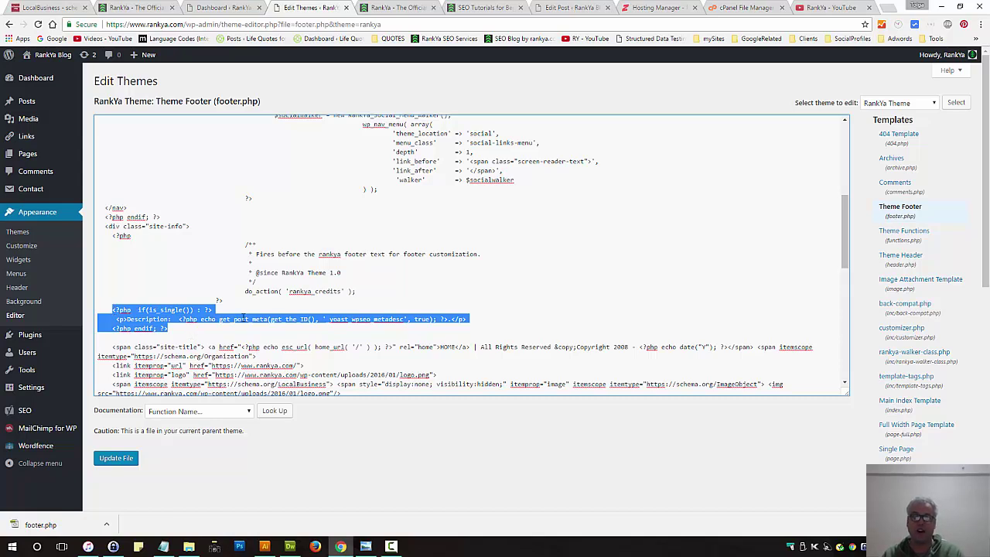
- Switch to Dreamweaver and select the three-line is_single() description block in the footer code
{"action": "left_click", "coordinate": [298, 549]}
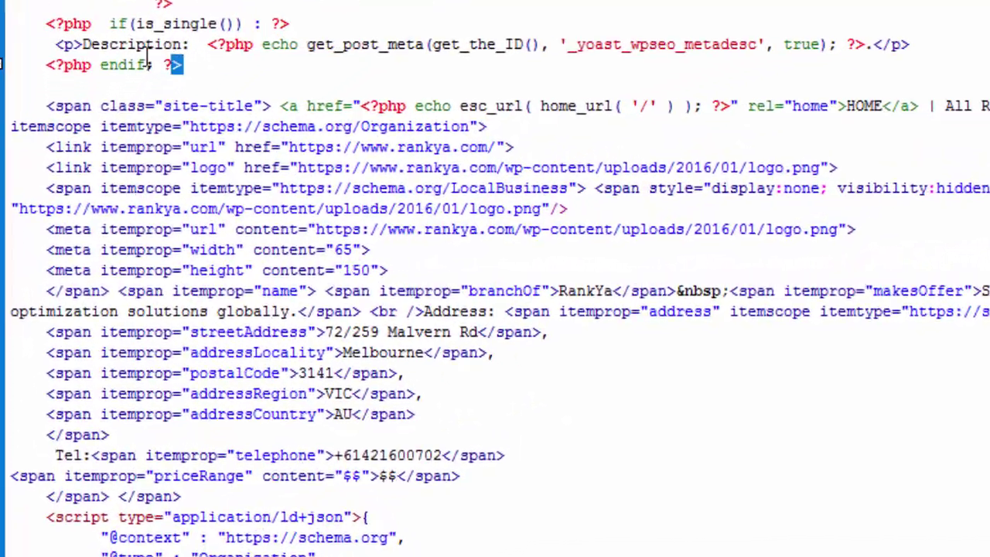
{"action": "left_click_drag", "start_coordinate": [107, 184], "coordinate": [52, 168]}
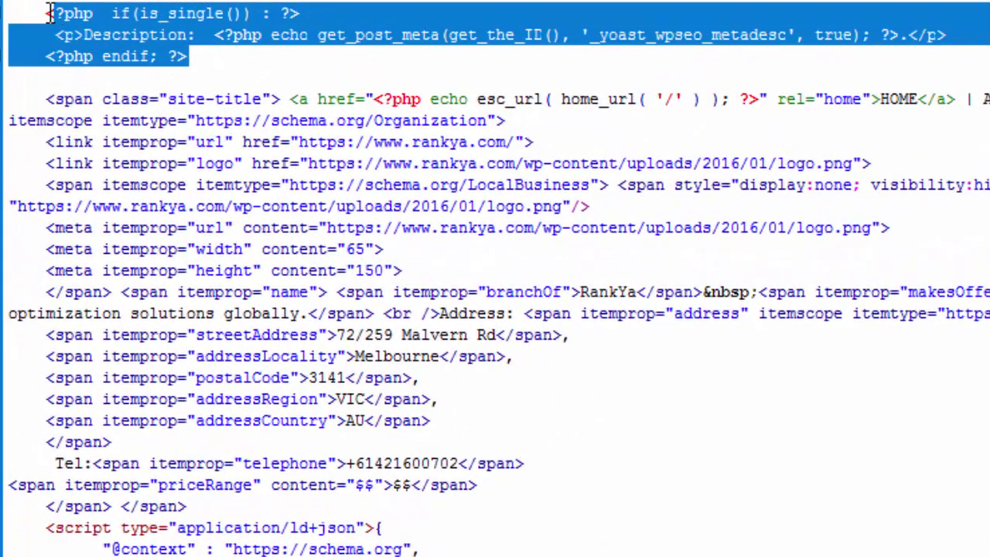
- Move the get_post_meta echo onto its own line below "<p>Description:" and highlight the whole is_single() block
{"action": "left_click", "coordinate": [202, 51]}
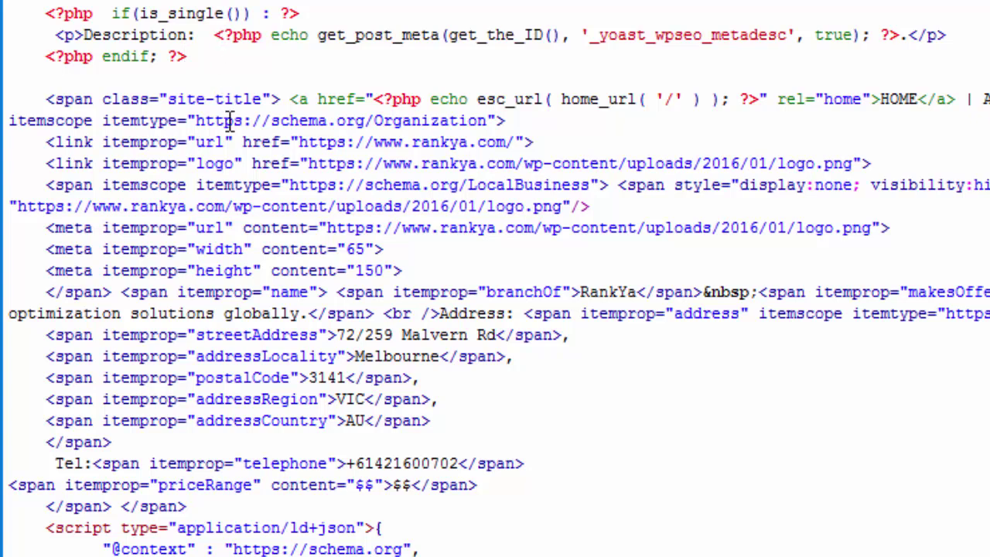
{"action": "key", "text": "Return"}
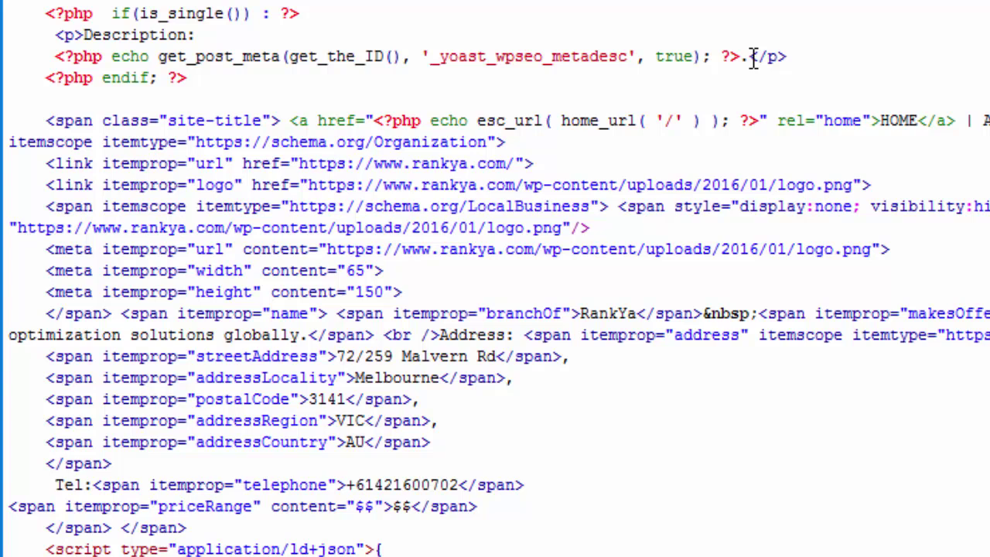
{"action": "double_click", "coordinate": [127, 35]}
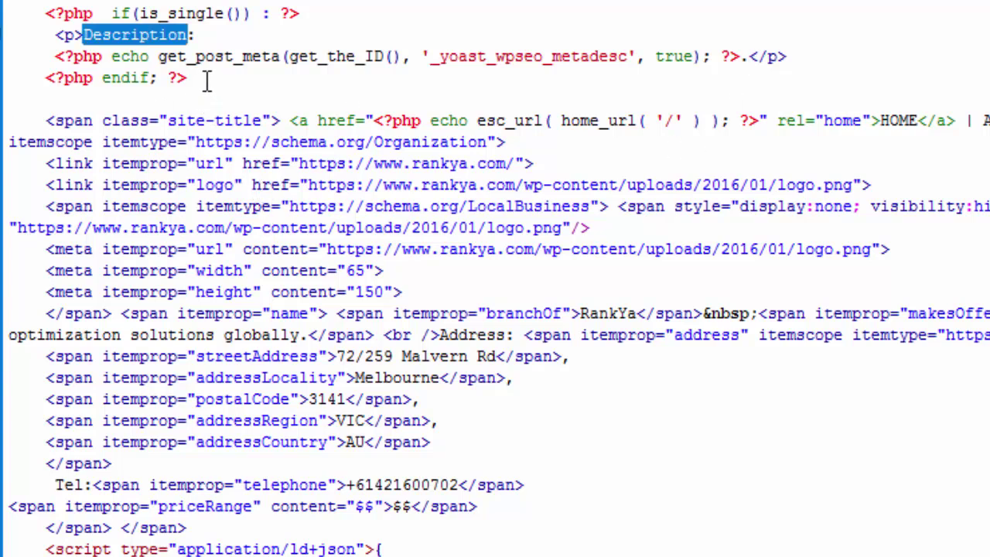
{"action": "left_click_drag", "start_coordinate": [207, 80], "coordinate": [39, 9]}
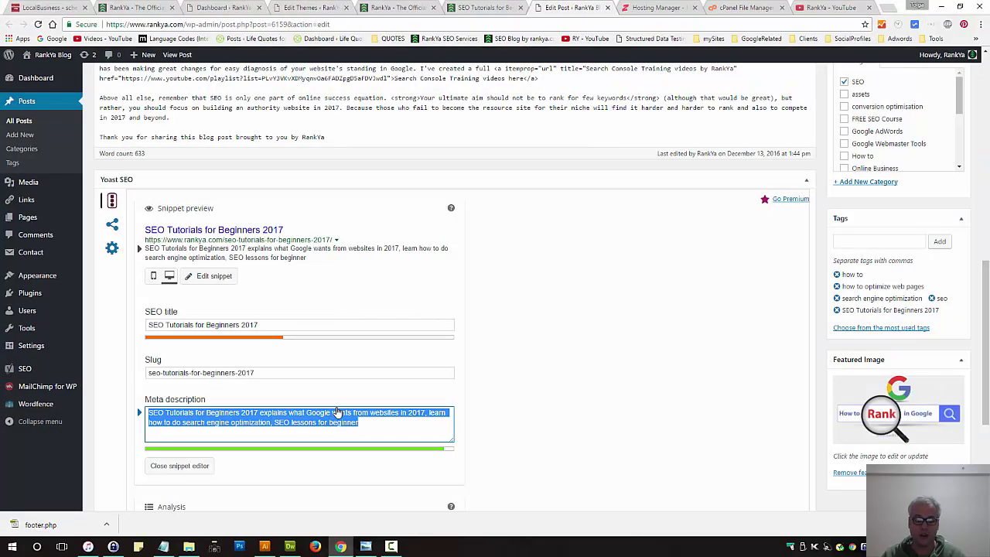
- Switch to the browser and examine the Yoast SEO meta description in the editor of the SEO Tutorials for Beginners 2017 post
{"action": "left_click", "coordinate": [384, 425]}
{"action": "left_click_drag", "start_coordinate": [384, 425], "coordinate": [145, 408]}
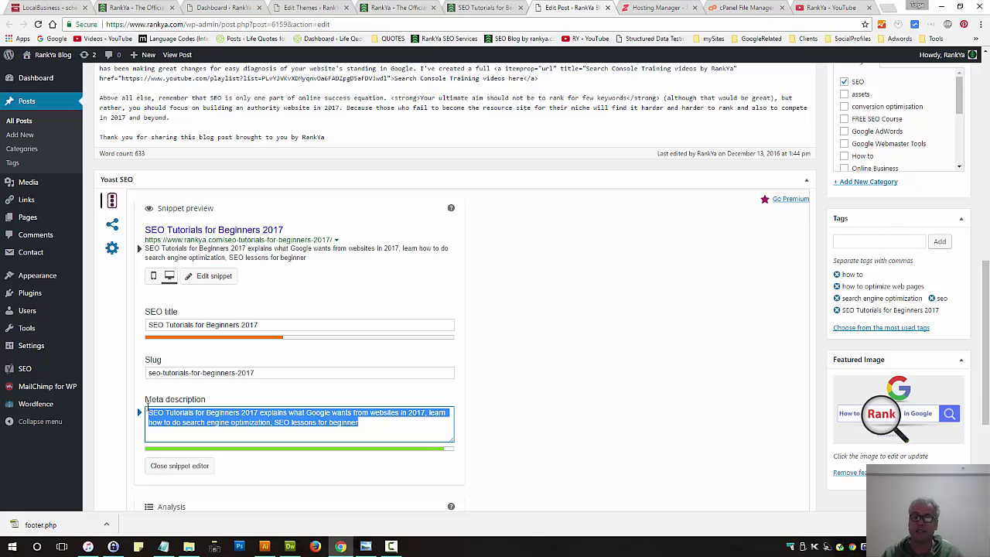
{"action": "left_click", "coordinate": [826, 9]}
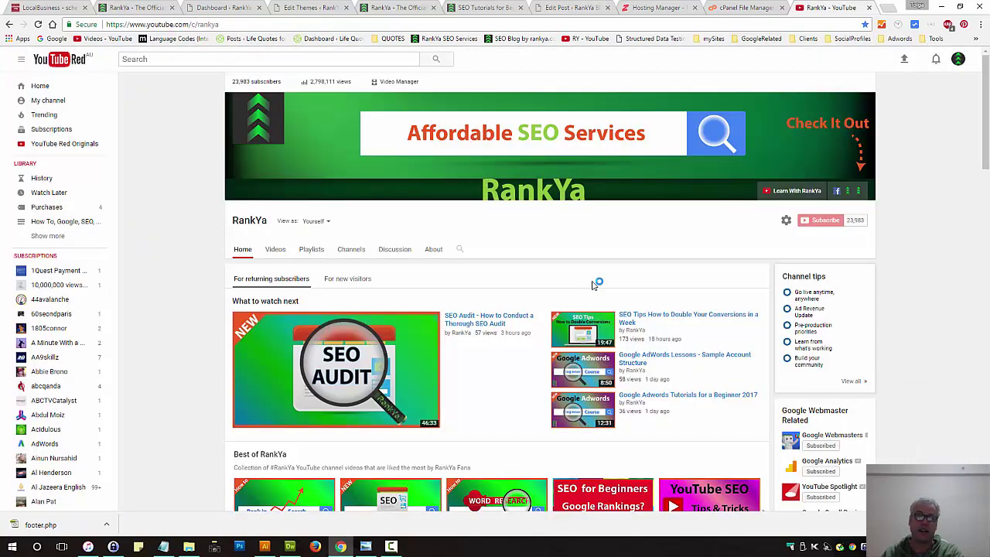
{"action": "key", "text": "ctrl+shift+Tab"}
{"action": "key", "text": "ctrl+shift+Tab"}
{"action": "key", "text": "ctrl+shift+Tab"}
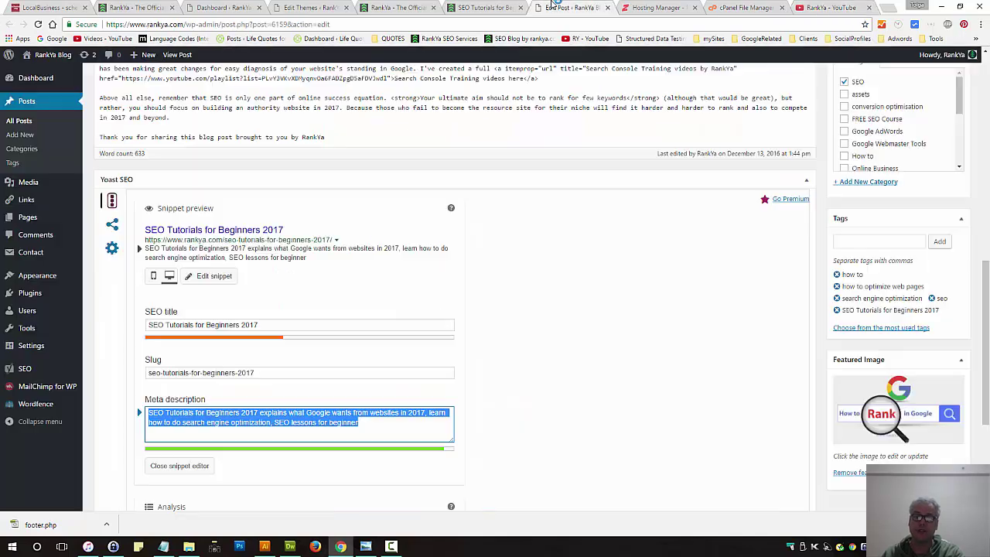
{"action": "left_click", "coordinate": [294, 422]}
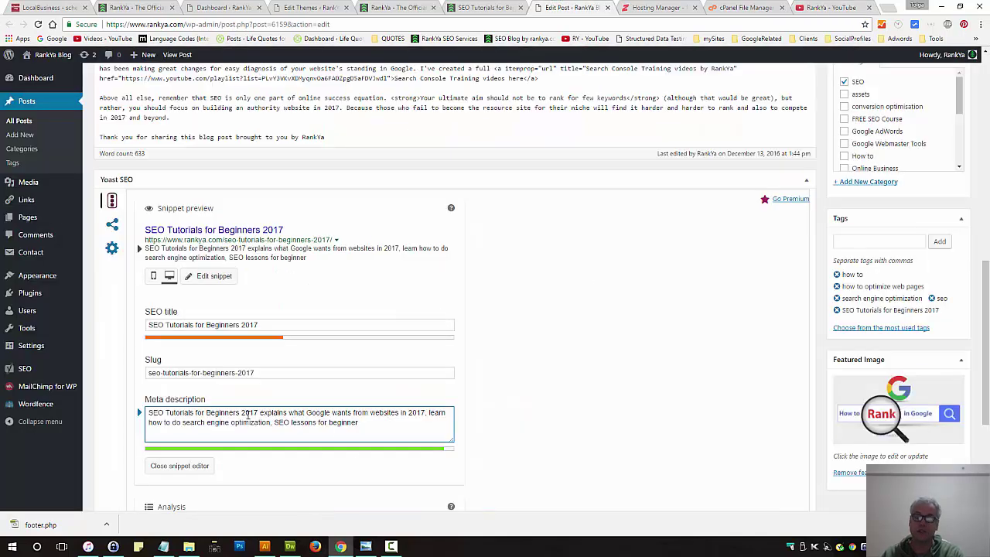
{"action": "scroll", "coordinate": [539, 369], "scroll_direction": "up", "scroll_amount": 4}
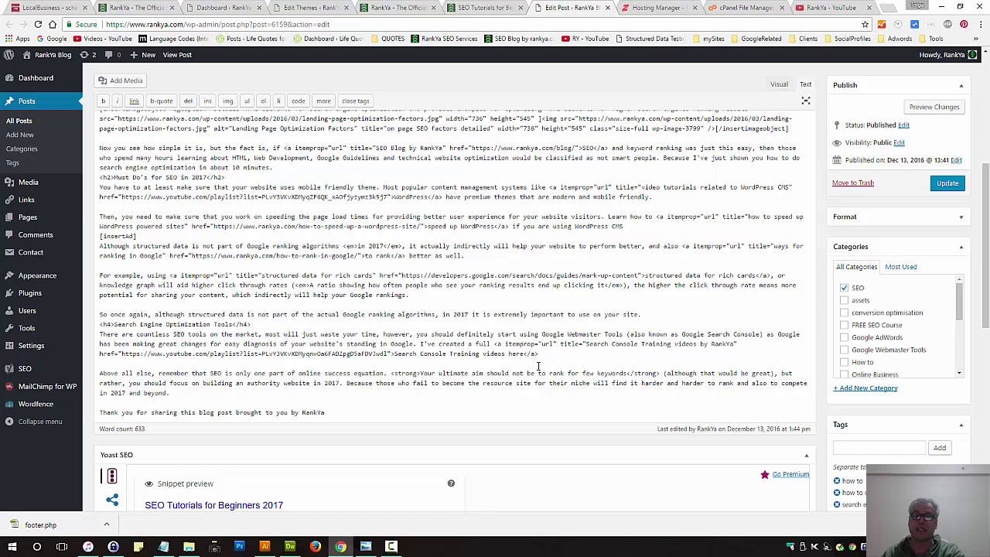
{"action": "scroll", "coordinate": [539, 366], "scroll_direction": "down", "scroll_amount": 4}
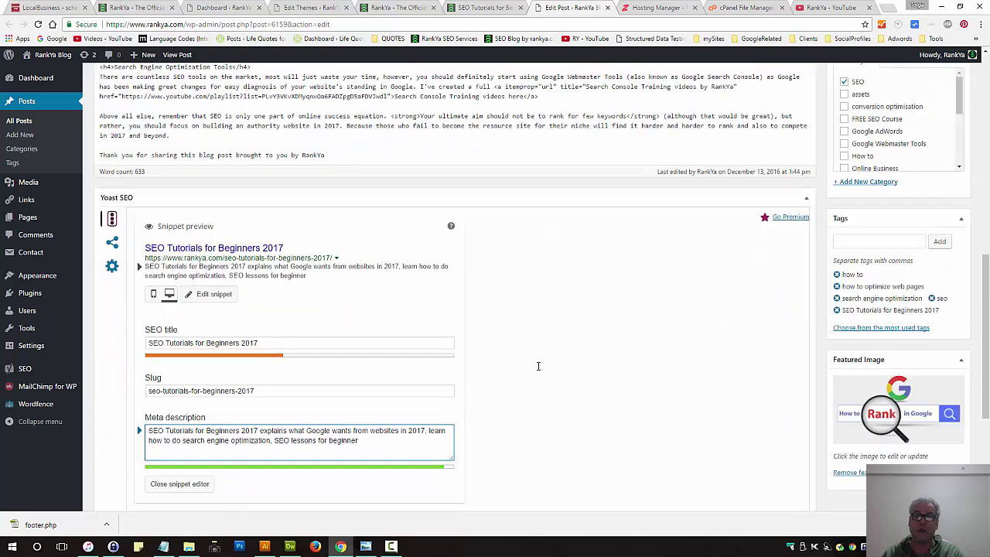
- Switch back to Dreamweaver and highlight the is_single() description code above the site-title span in footer.php
{"action": "left_click", "coordinate": [290, 546]}
{"action": "left_click_drag", "start_coordinate": [116, 193], "coordinate": [53, 168]}
{"action": "left_click", "coordinate": [93, 198]}
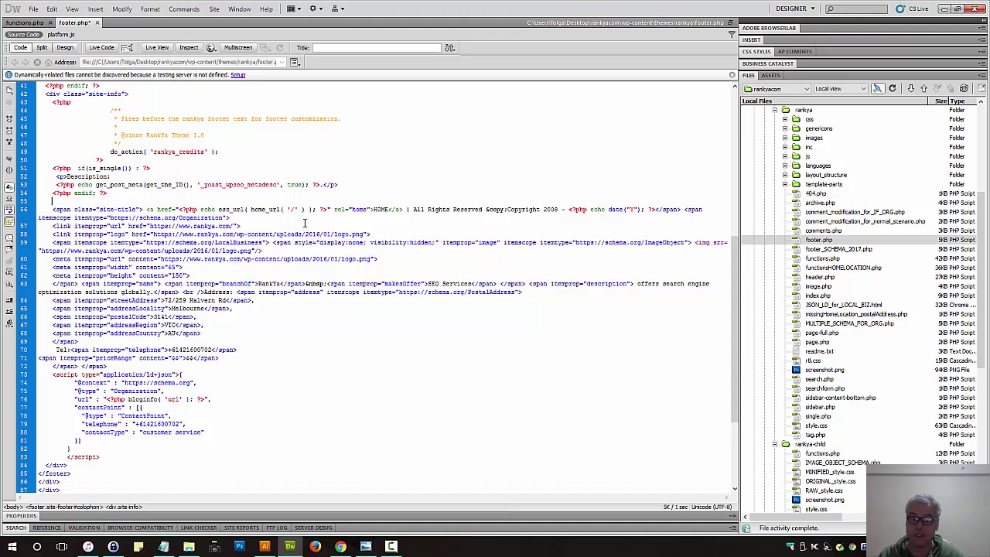
- Switch to the browser and examine the description line in the footer of the live SEO Tutorials for Beginners 2017 post
{"action": "left_click", "coordinate": [340, 546]}
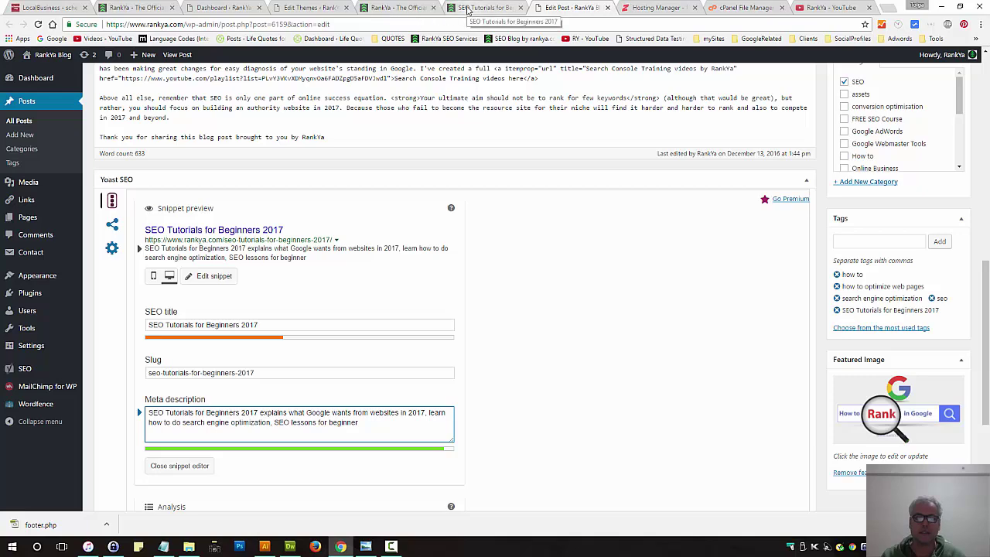
{"action": "left_click", "coordinate": [467, 9]}
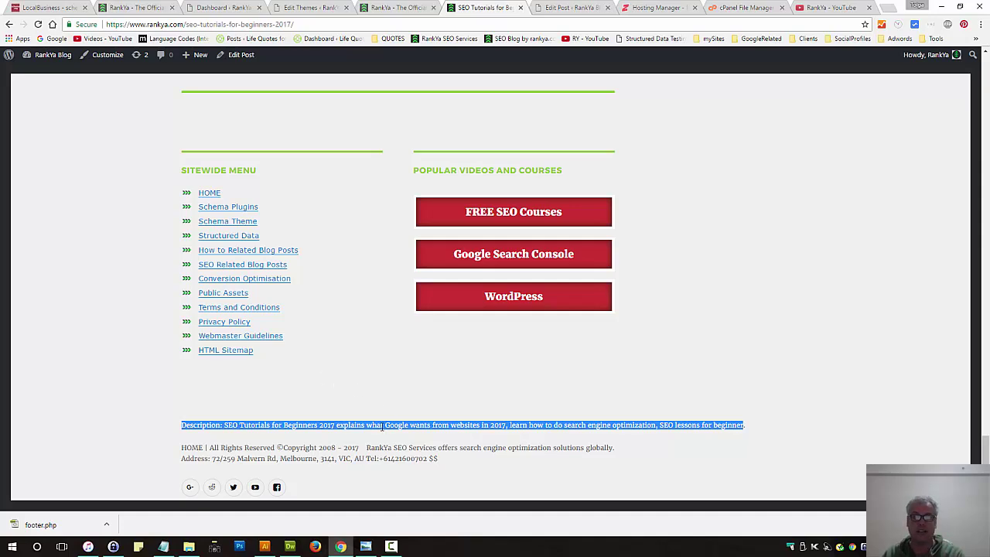
{"action": "scroll", "coordinate": [381, 426], "scroll_direction": "up", "scroll_amount": 8}
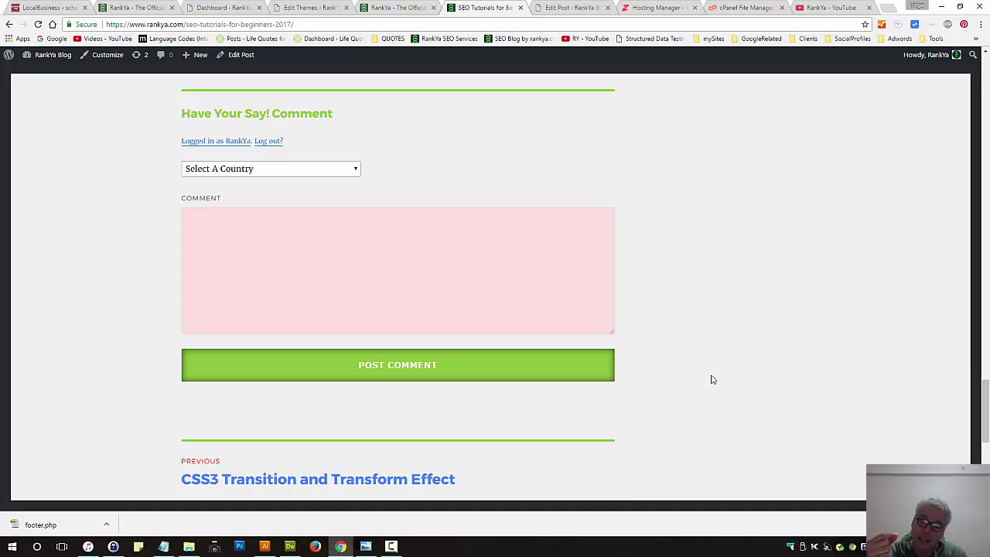
{"action": "scroll", "coordinate": [711, 379], "scroll_direction": "down", "scroll_amount": 5}
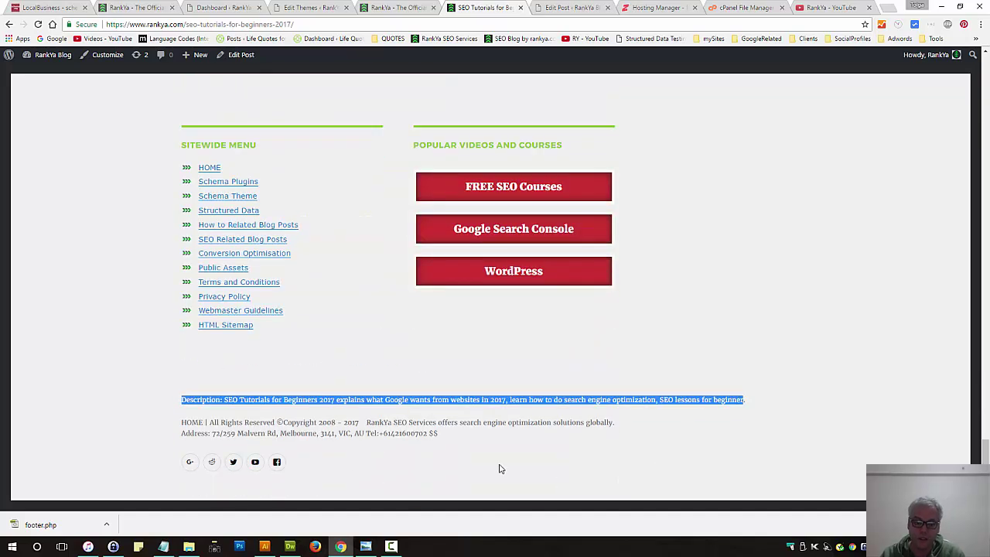
{"action": "left_click", "coordinate": [500, 467]}
{"action": "left_click_drag", "start_coordinate": [284, 403], "coordinate": [479, 402]}
{"action": "left_click", "coordinate": [552, 414]}
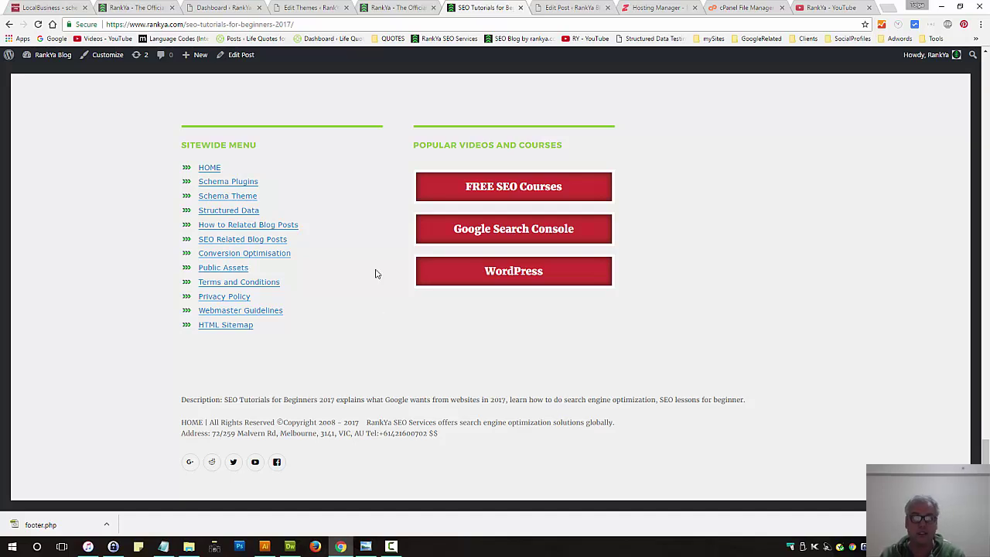
- Review the Description paragraph and the if(is_single()) condition in the WordPress theme editor's footer.php
{"action": "left_click", "coordinate": [308, 8]}
{"action": "left_click", "coordinate": [163, 329]}
{"action": "left_click_drag", "start_coordinate": [164, 330], "coordinate": [467, 320]}
{"action": "left_click", "coordinate": [116, 326]}
{"action": "key", "text": "Down"}
{"action": "key", "text": "Down"}
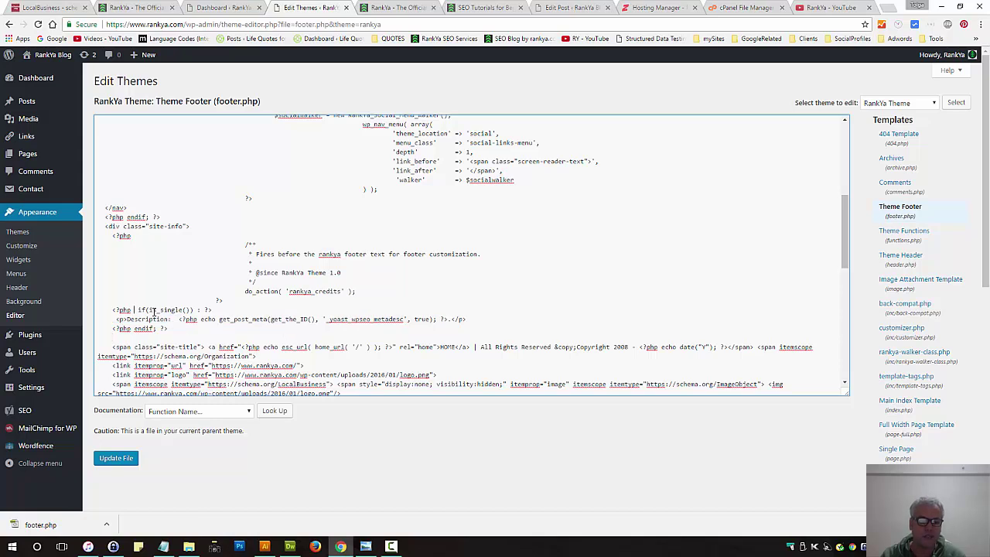
{"action": "left_click_drag", "start_coordinate": [134, 309], "coordinate": [231, 309]}
{"action": "left_click", "coordinate": [319, 307]}
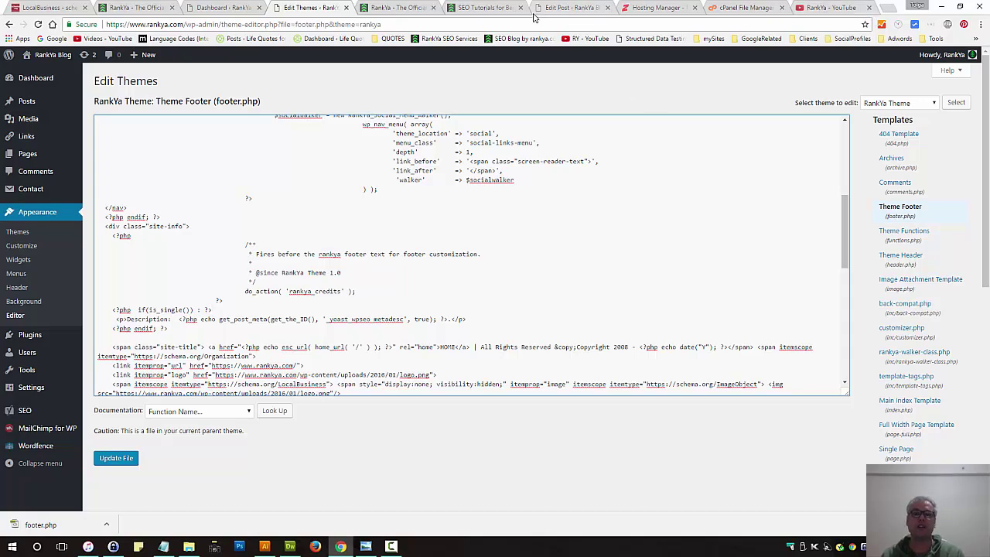
- Show the RankYa YouTube channel page
{"action": "left_click", "coordinate": [829, 10]}
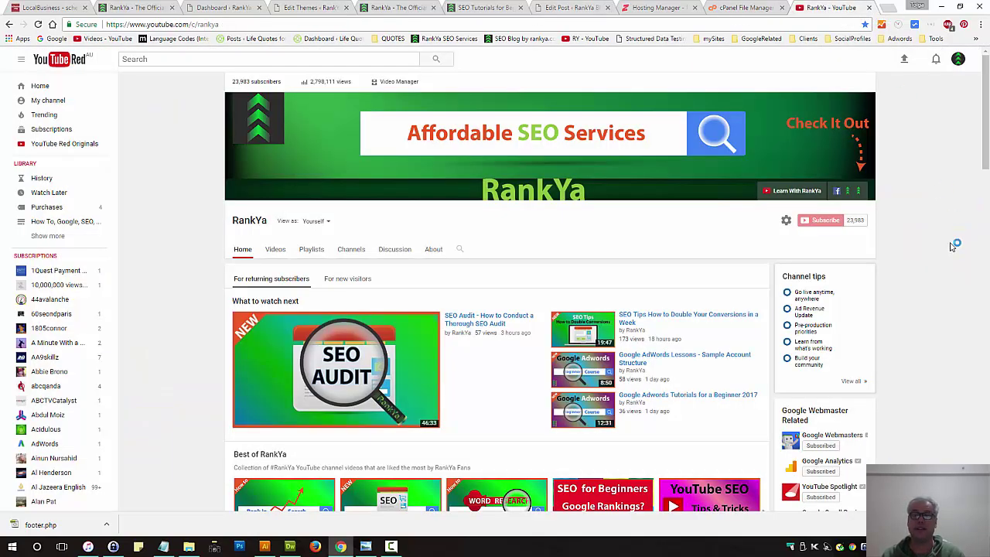